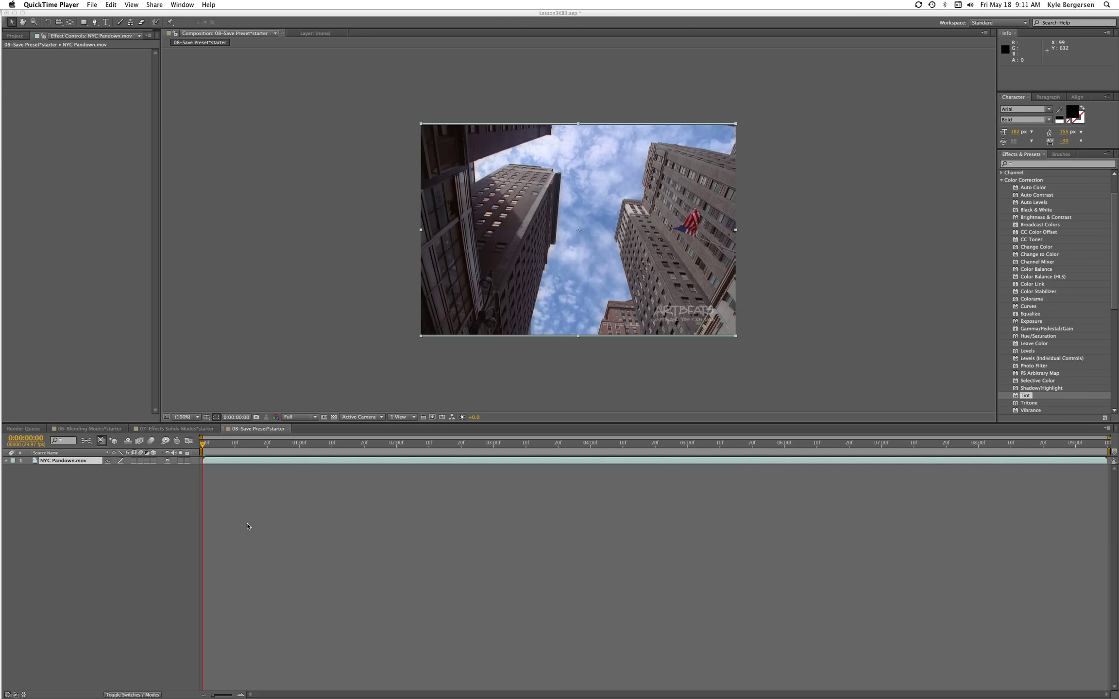
Step: Bring After Effects forward, show the Project panel's comps list, and deselect the footage layer
left_click(151, 530)
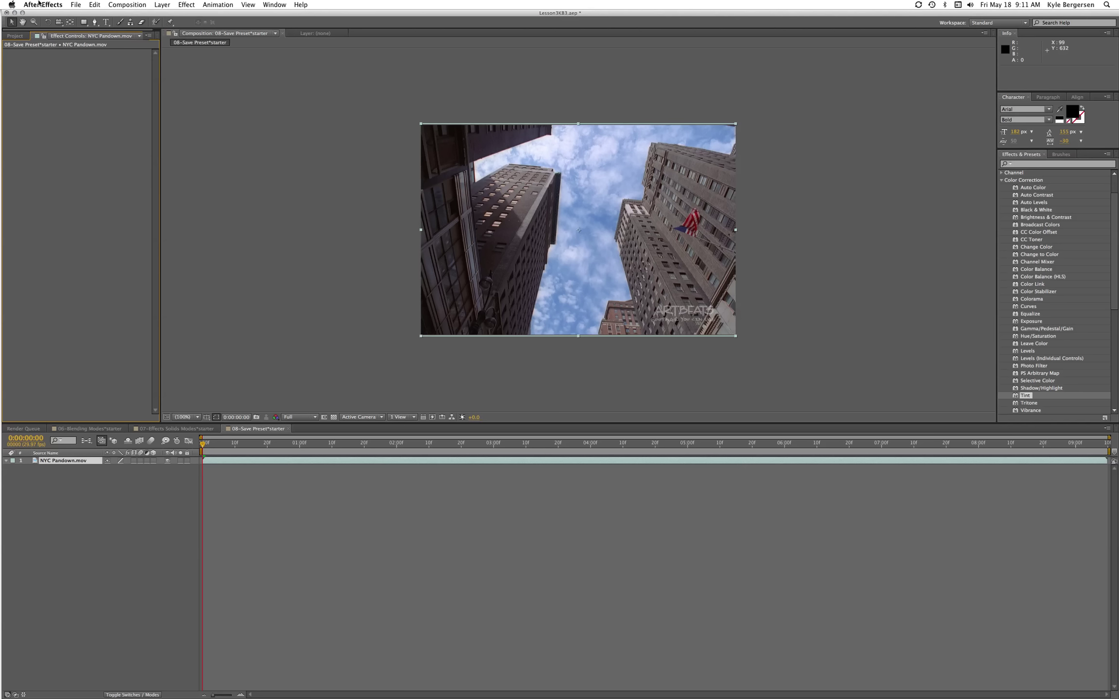
left_click(15, 35)
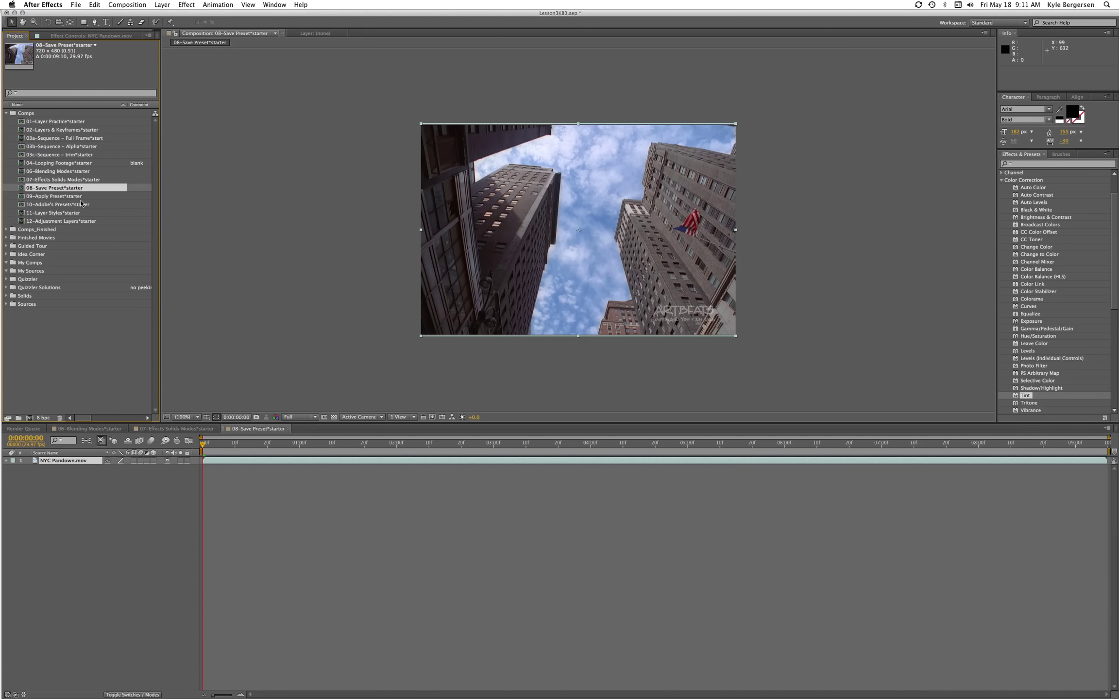
left_click(109, 489)
Step: RAM-preview the NYC Pandown clip, then scrub back to the frame where the taxi appears
key("KP_0")
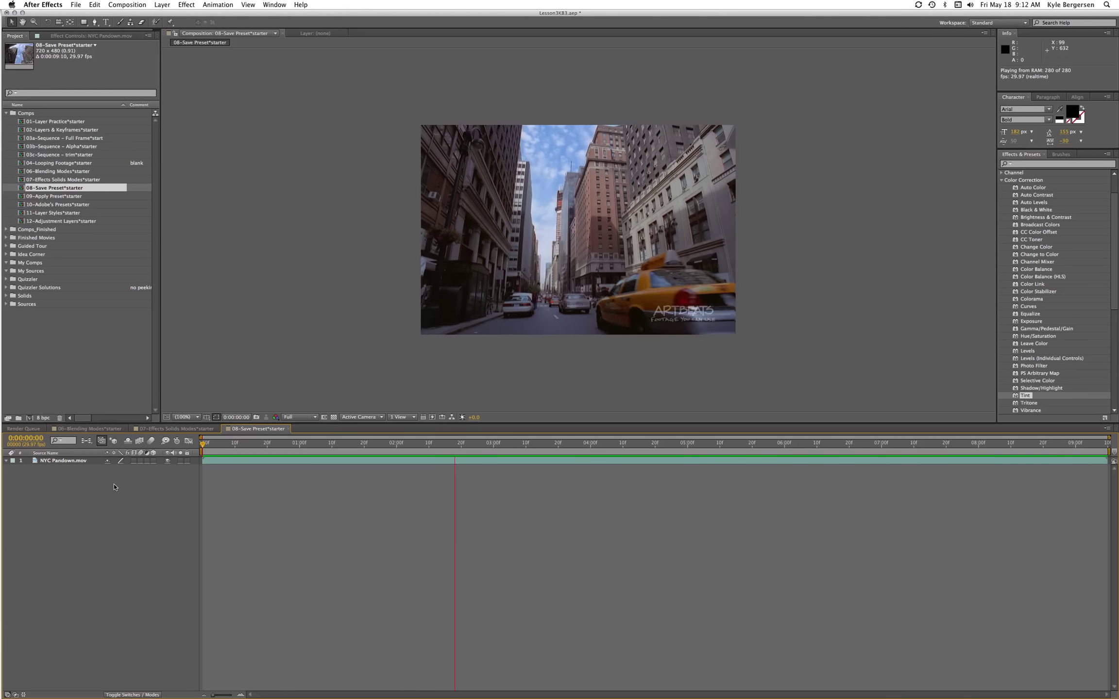
key("space")
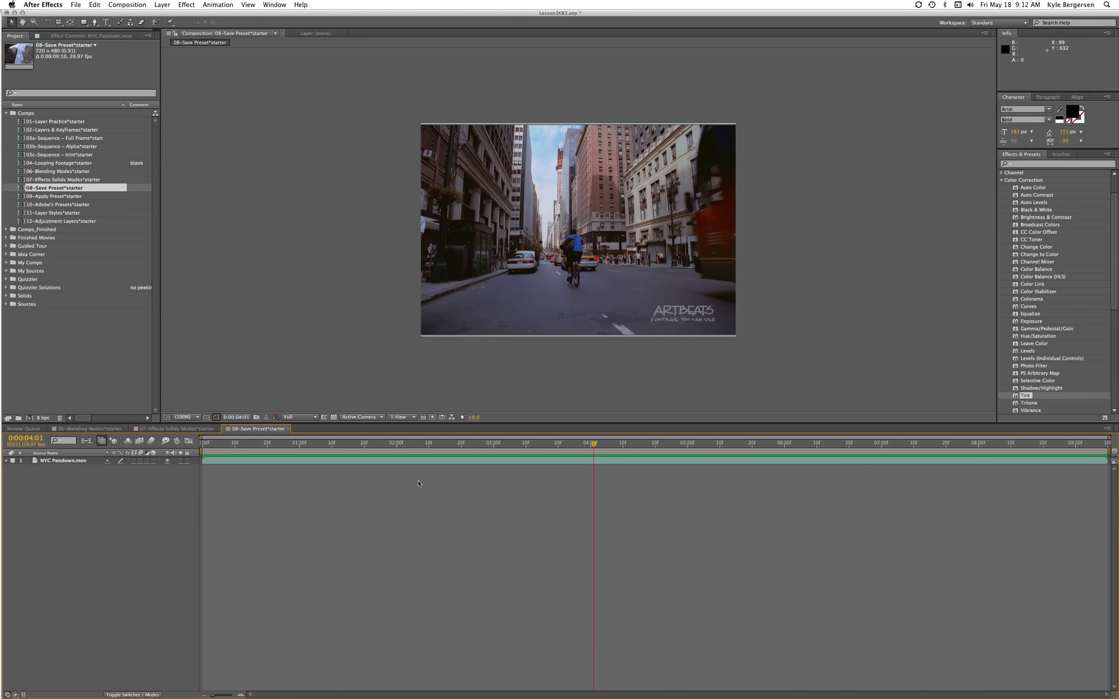
left_click_drag(593, 443, 156, 439)
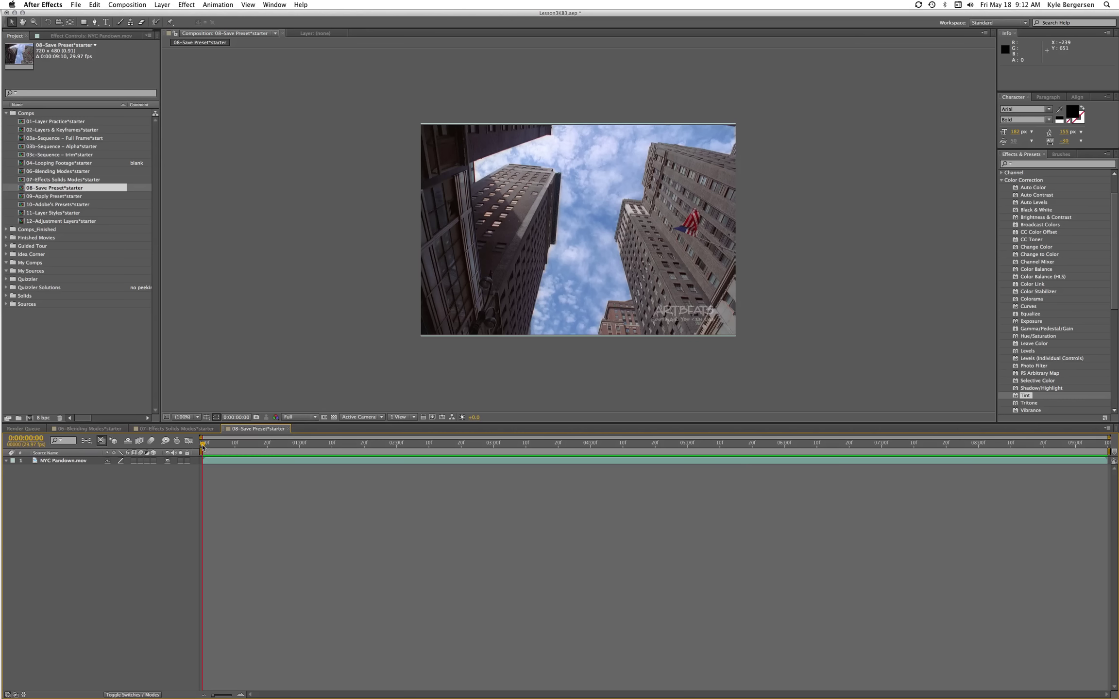
mouse_move(203, 447)
left_mouse_down()
mouse_move(510, 502)
mouse_move(203, 467)
left_mouse_up()
Step: Apply Blur & Sharpen > Radial Blur to the NYC Pandown layer and scrub its Amount to 69.0
left_click(1002, 180)
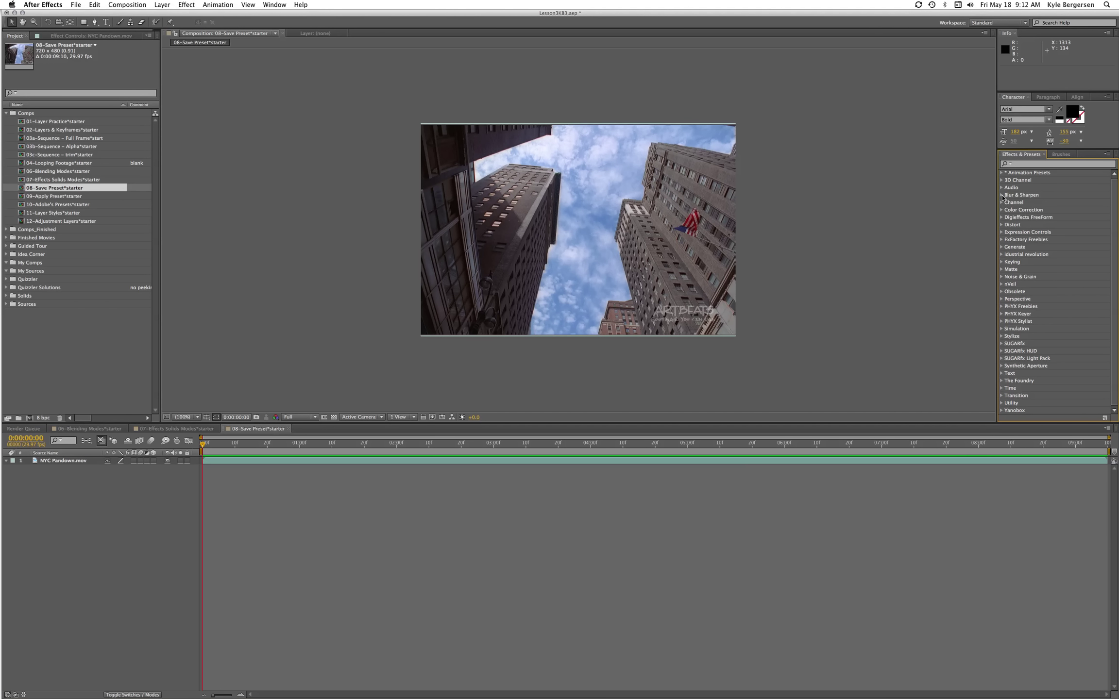
left_click(1005, 196)
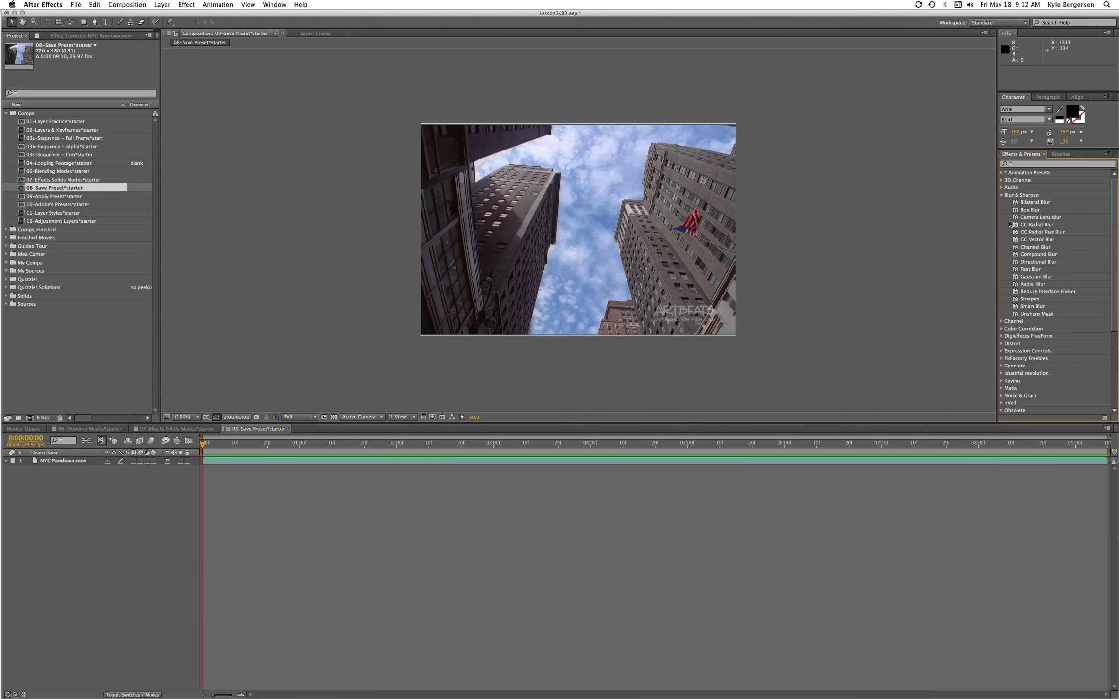
left_click_drag(1015, 286, 594, 207)
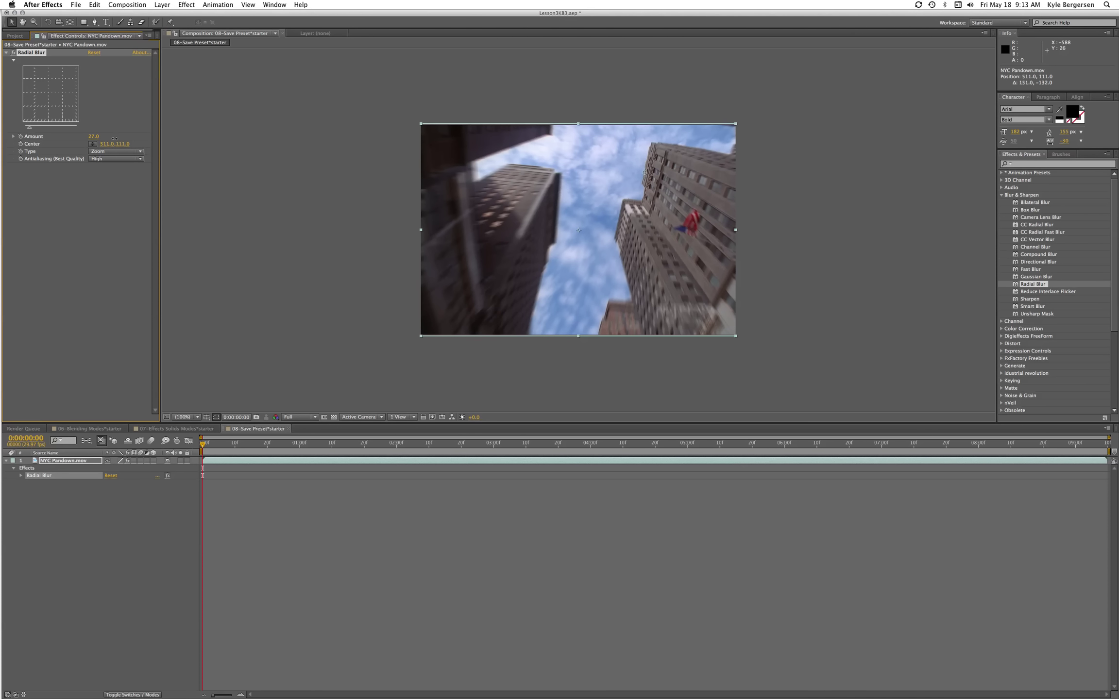
left_click_drag(114, 139, 170, 149)
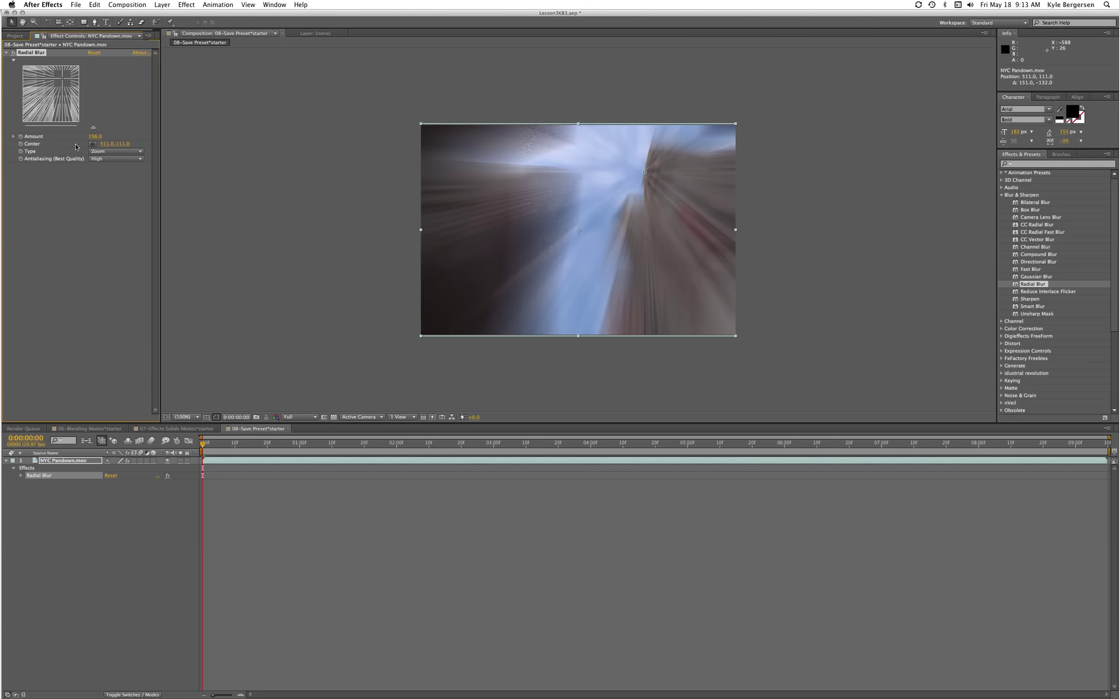
left_click_drag(99, 140, 56, 132)
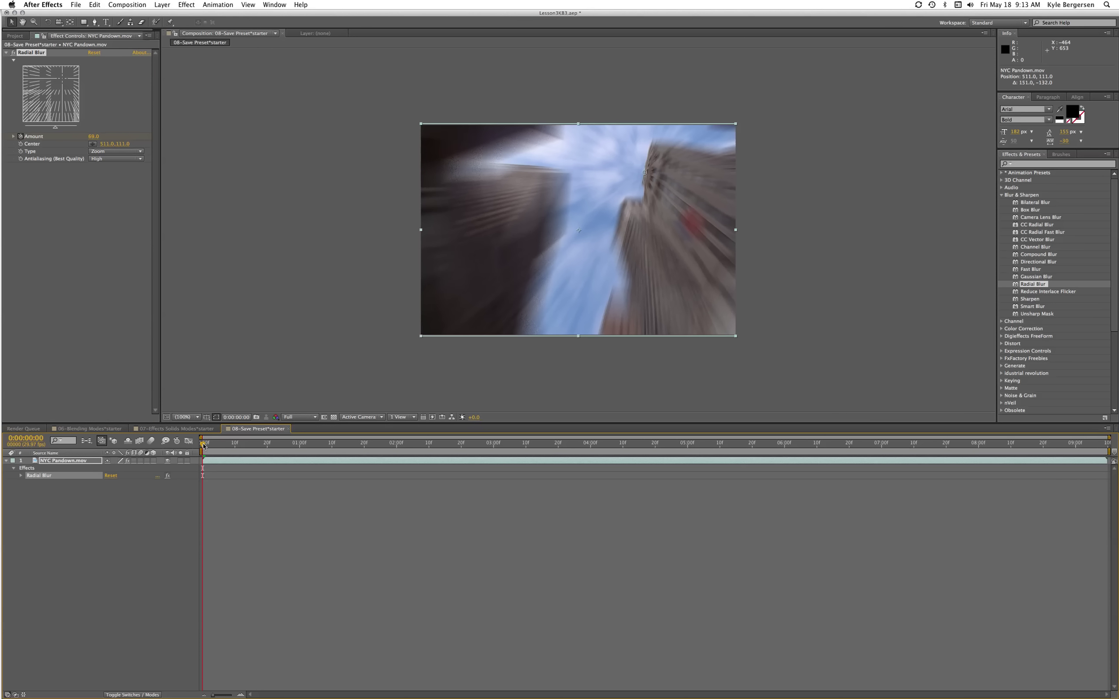
Step: Reveal the Amount keyframes, going from 69.0 to 0 by 0:00:02:24, preview them, and return to the start
key("u")
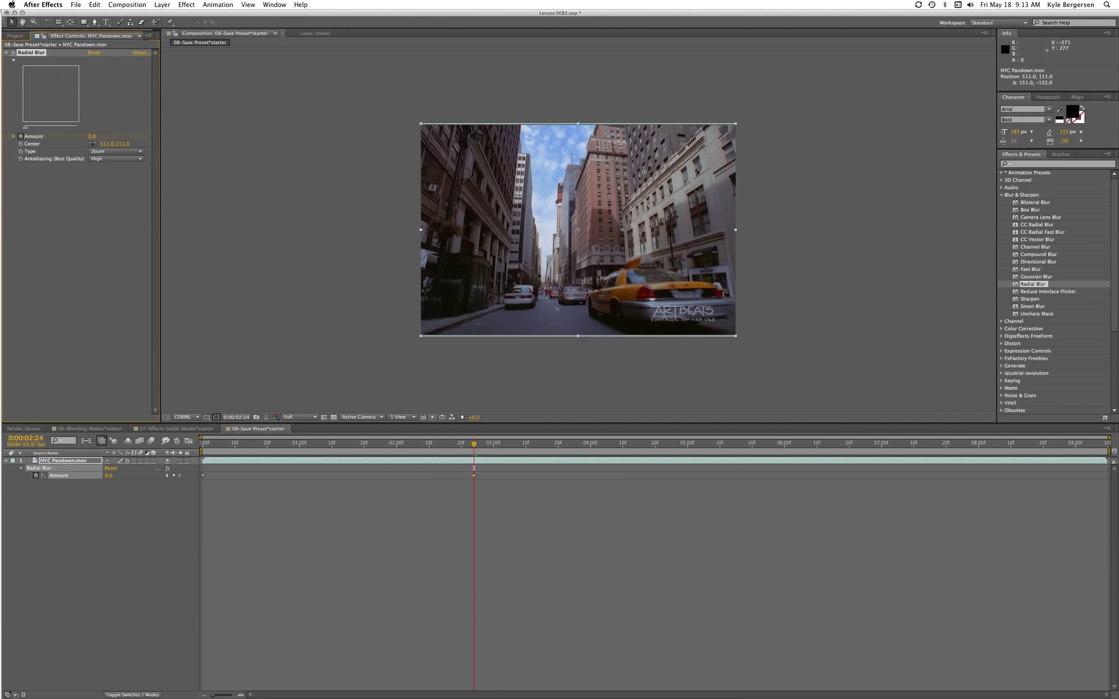
key("KP_0")
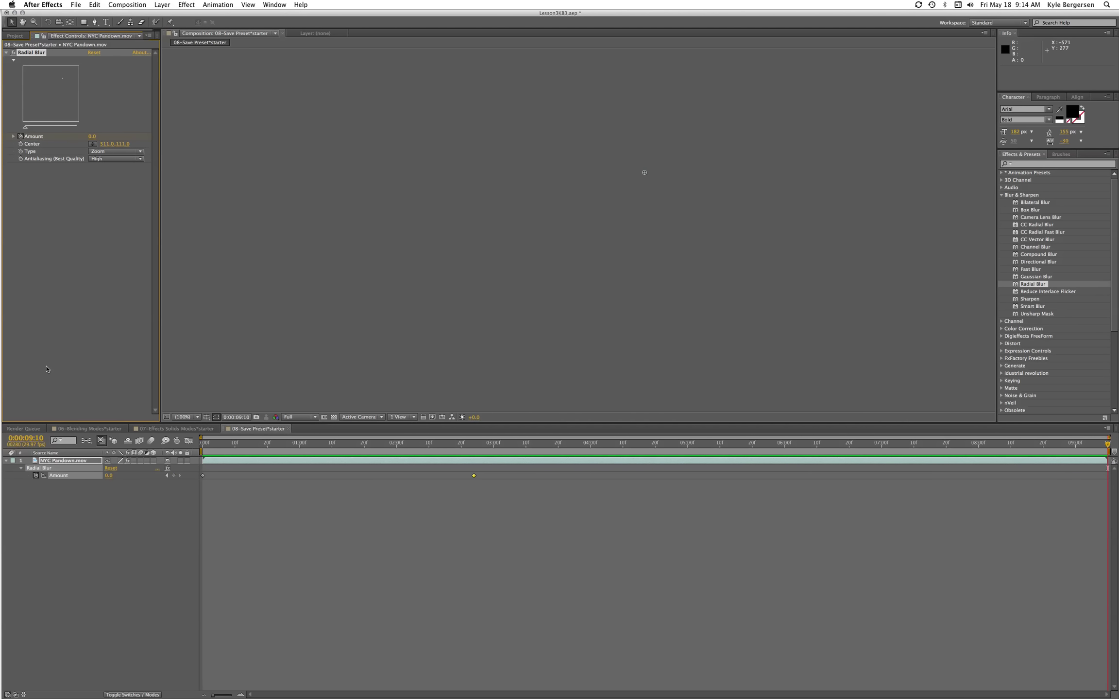
key("Home")
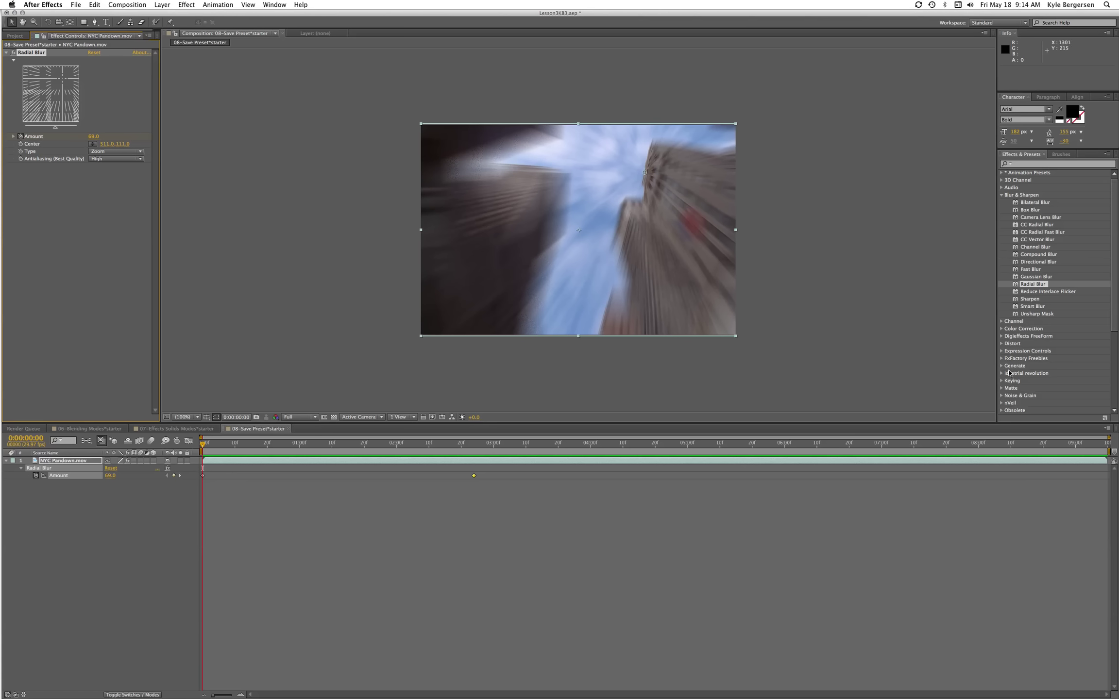
Step: Apply the Color Correction > Tint effect to the NYC Pandown layer
left_click(1000, 195)
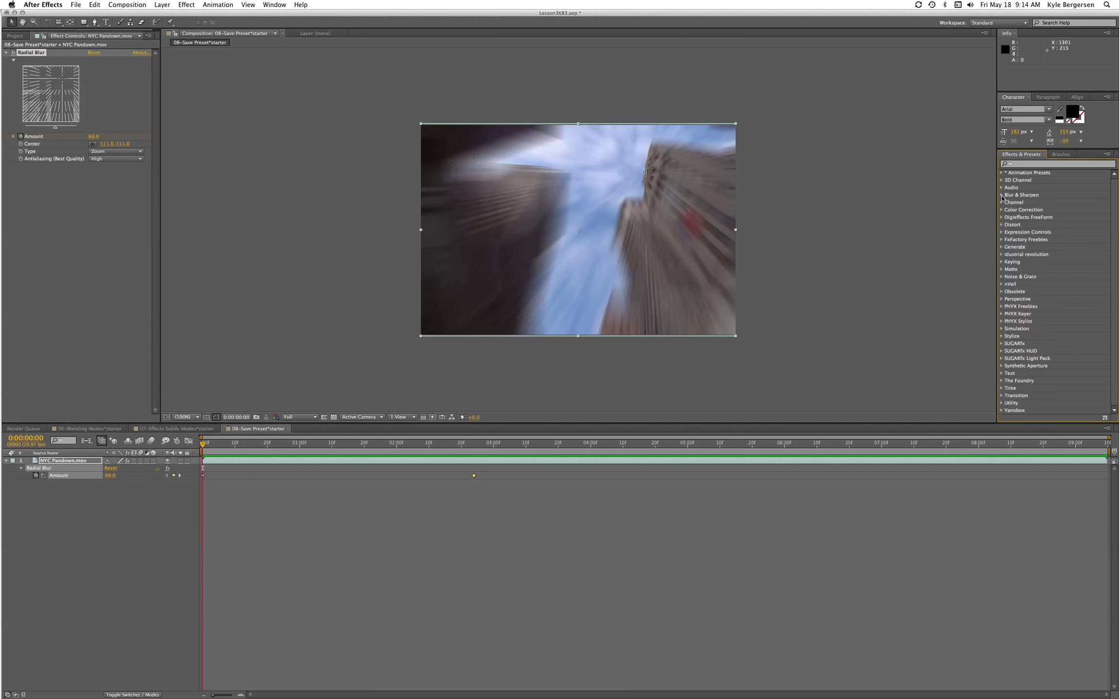
left_click(1000, 210)
scroll(1018, 299, "down", 2)
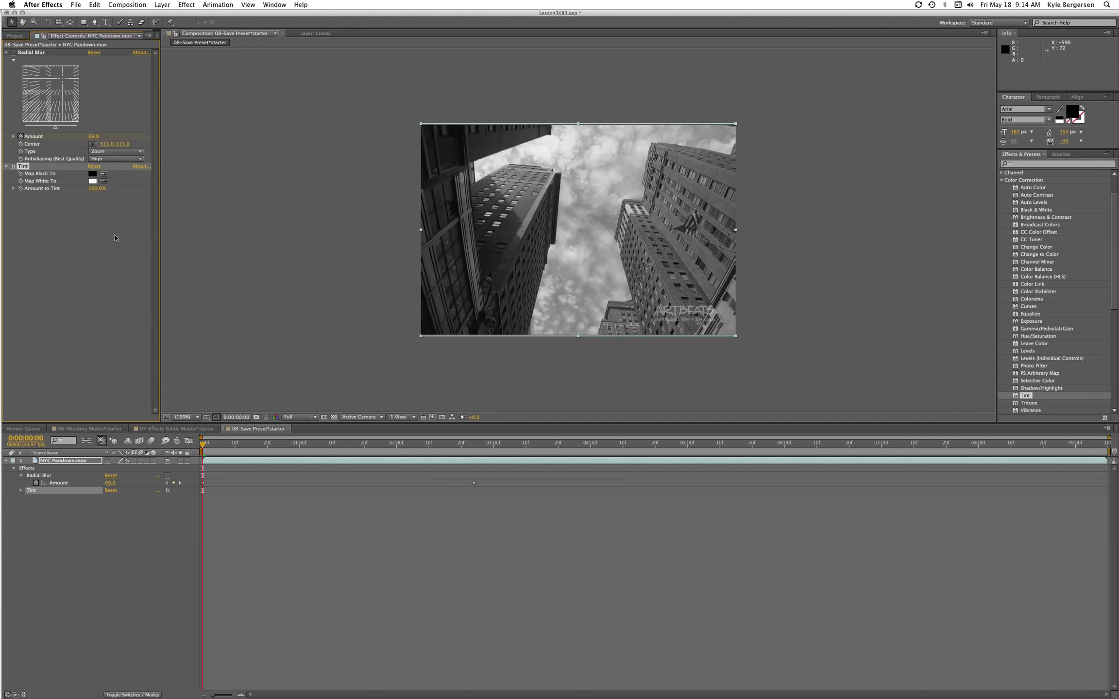
Step: At about 2:10, where the taxi enters, lower Amount to Tint so some colour returns
key("comma")
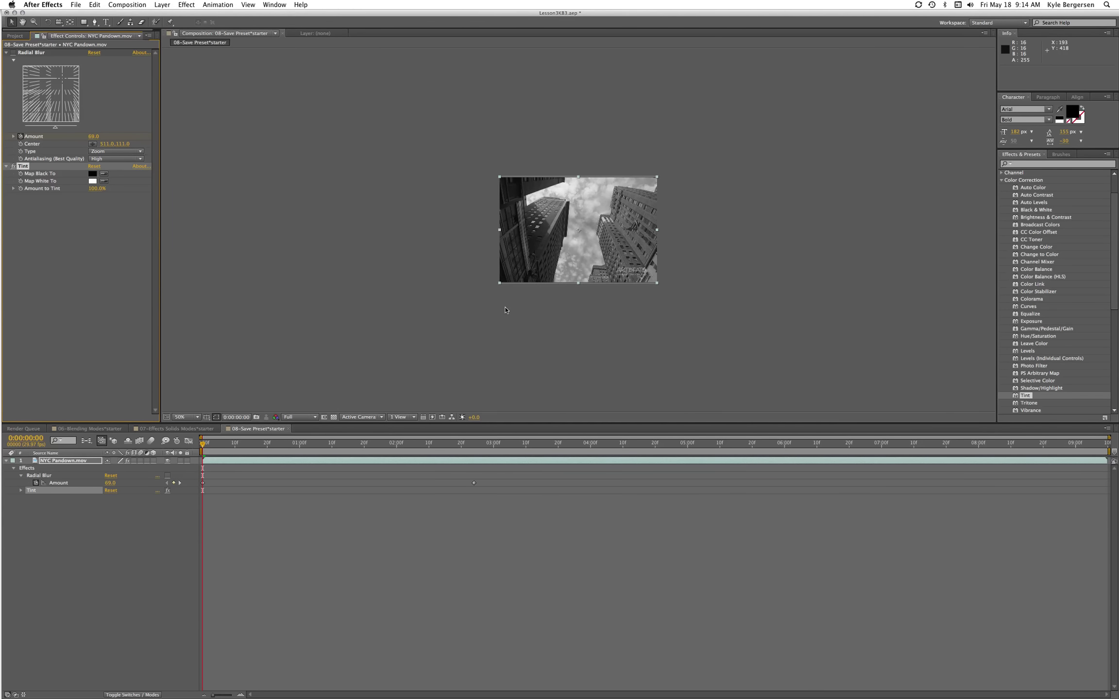
key("period")
key("period")
key("period")
key("comma")
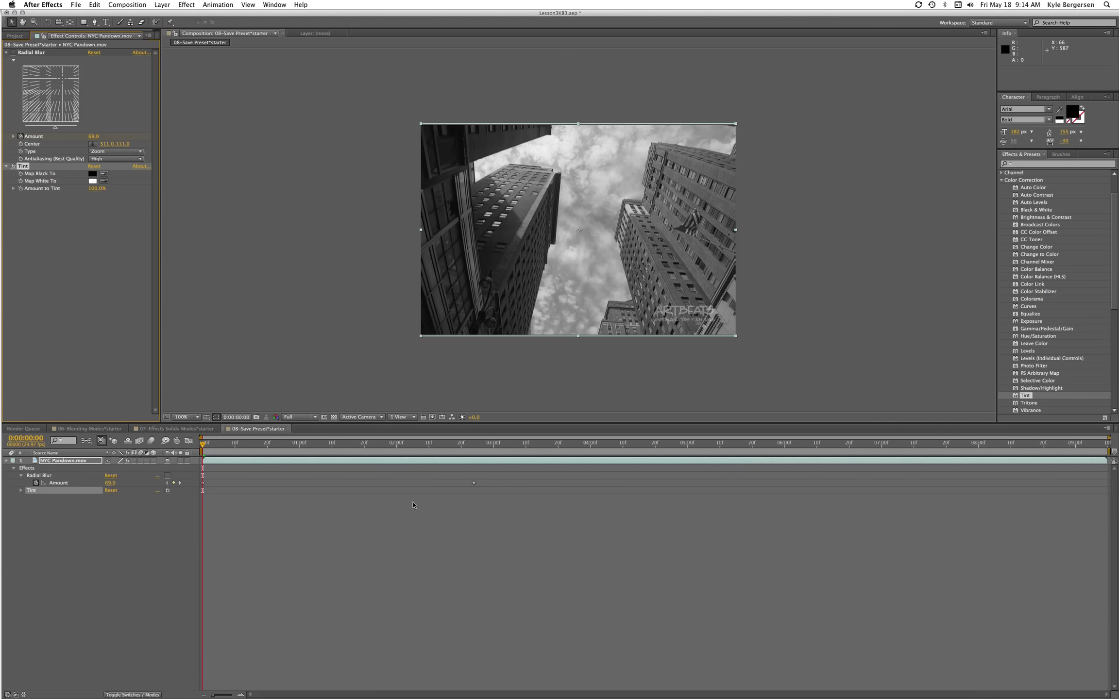
left_click_drag(202, 445, 452, 484)
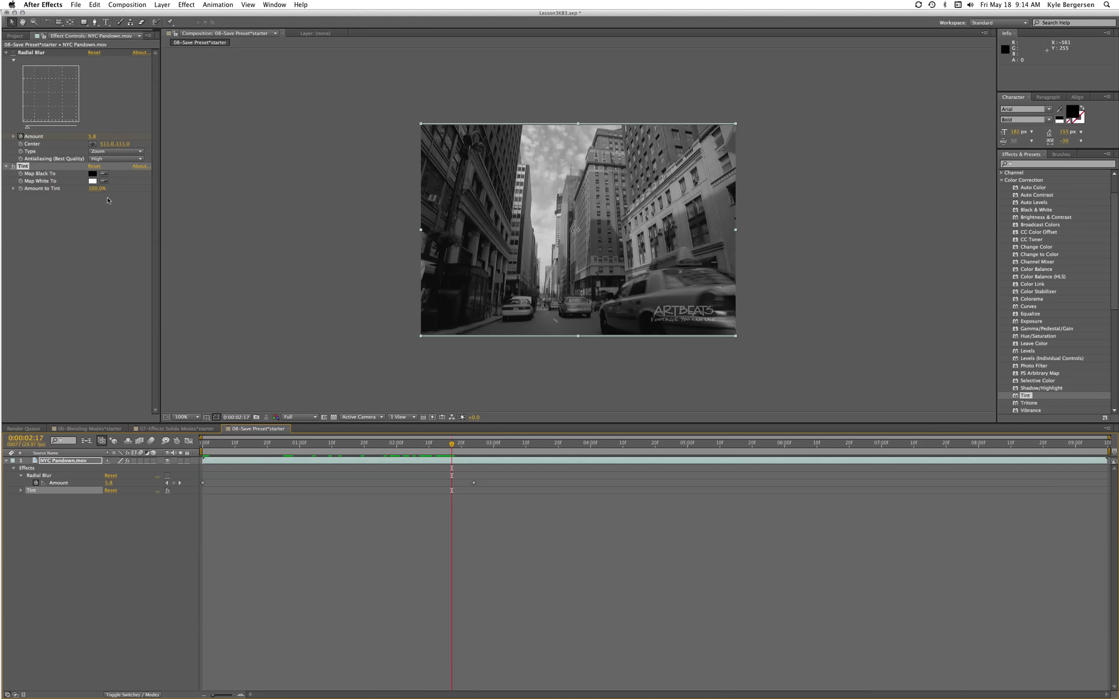
left_click_drag(101, 188, 67, 187)
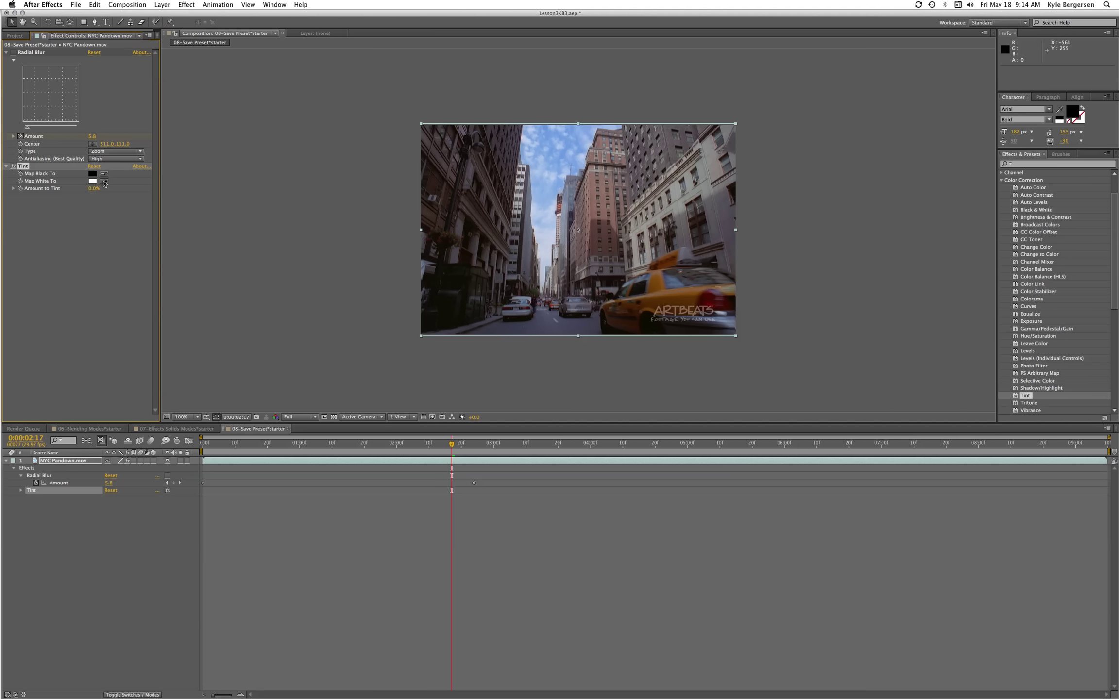
Step: Sample a grey and a near-black from the footage for the Tint's colour mappings
left_click(103, 176)
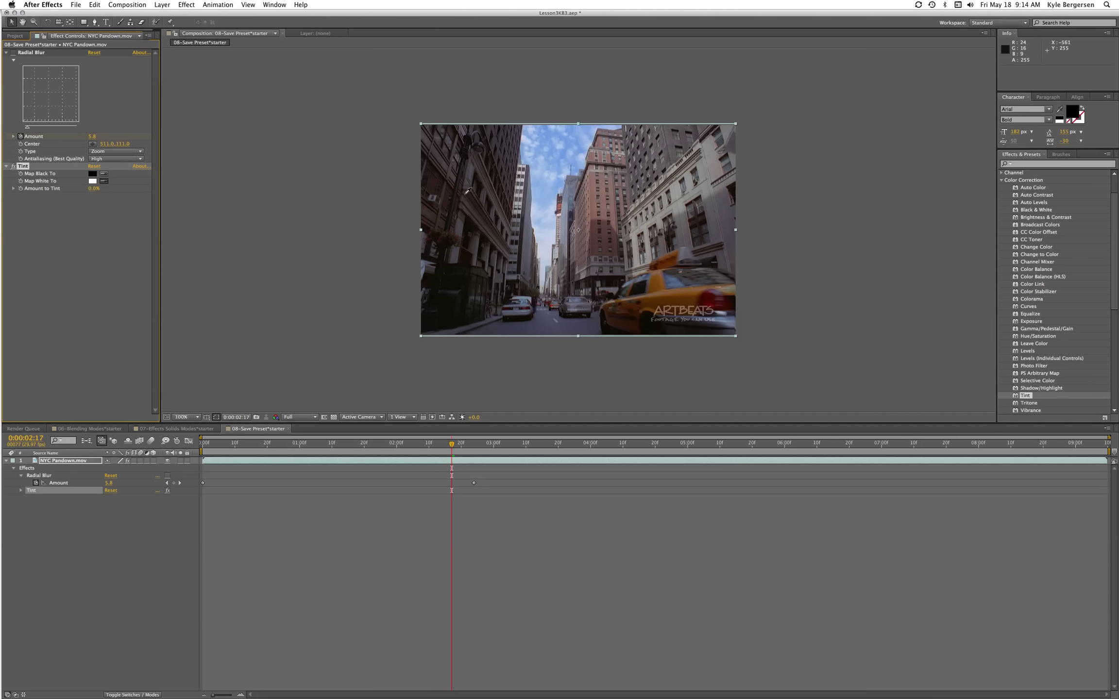
left_click(520, 199)
left_click(103, 173)
left_click(457, 289)
Step: Compare Amount to Tint values from 0% to 78%, settle on 60%, and move back before the taxi
mouse_move(92, 189)
left_mouse_down()
mouse_move(129, 191)
mouse_move(88, 196)
left_mouse_up()
left_click_drag(90, 188, 109, 190)
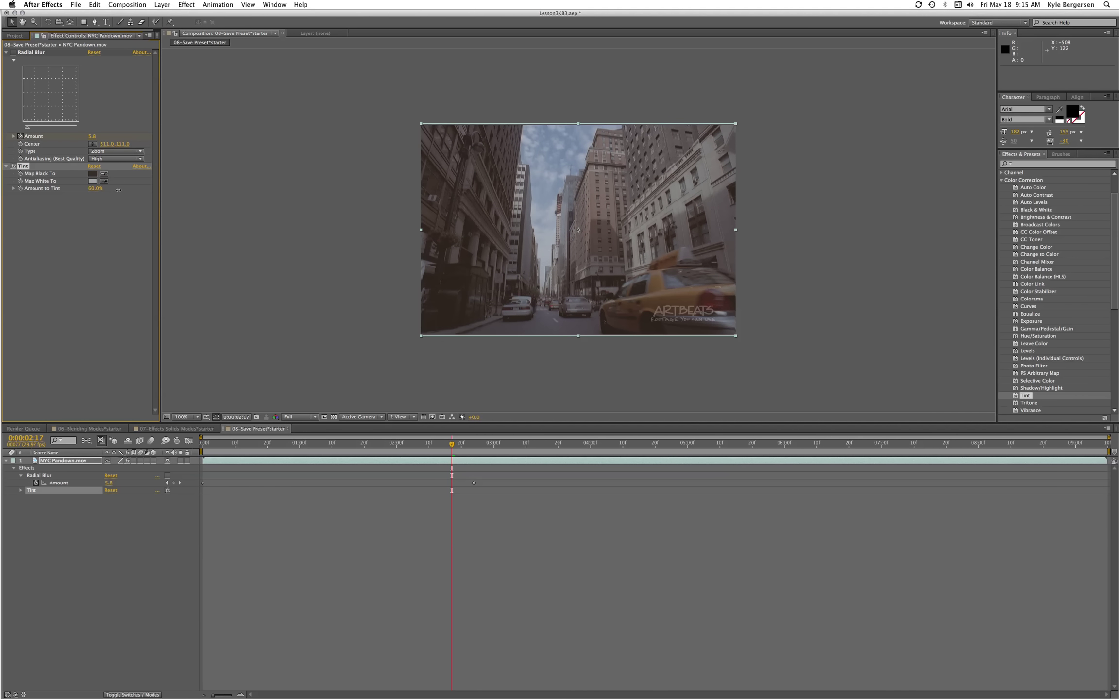
left_click_drag(118, 190, 49, 194)
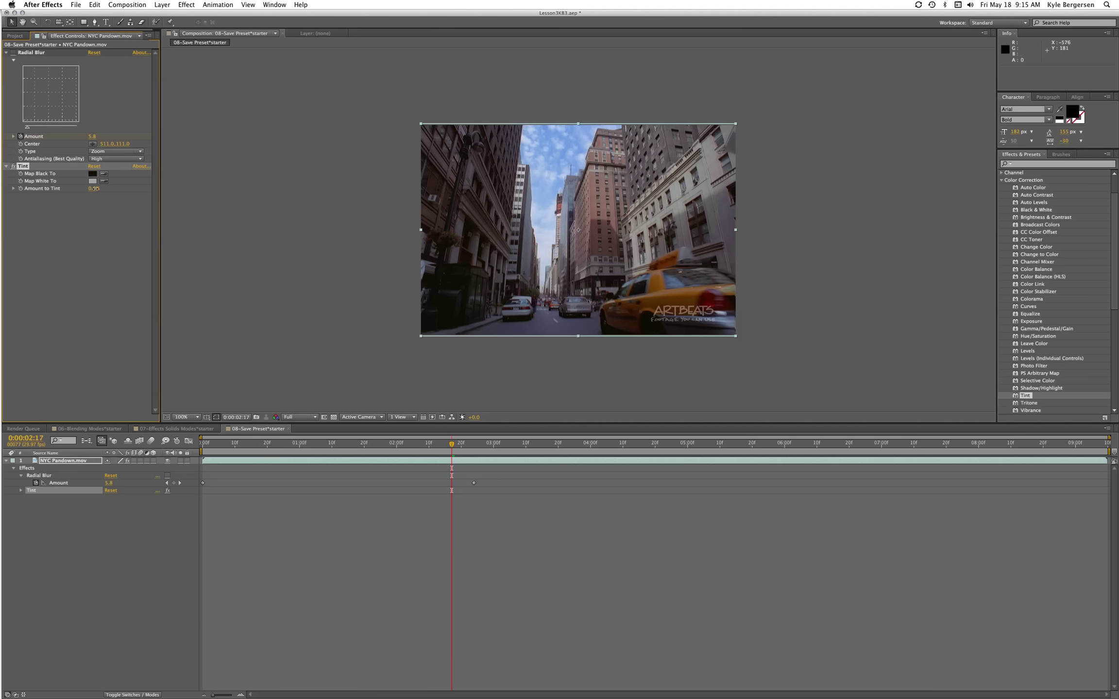
left_click_drag(93, 192, 121, 193)
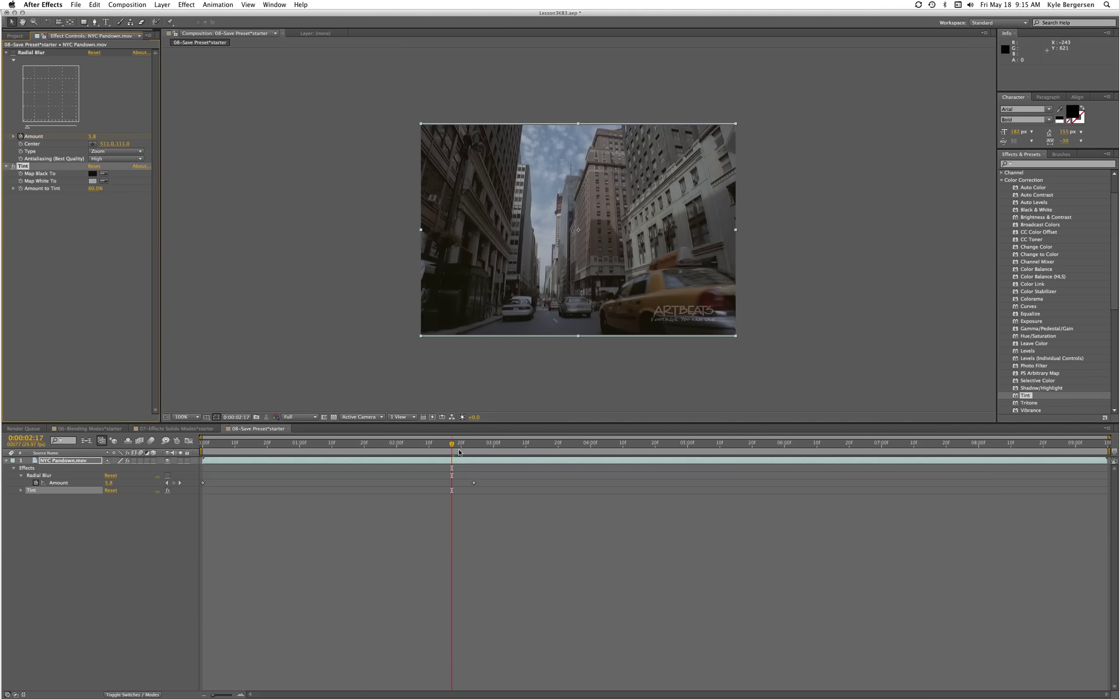
left_click_drag(459, 453, 203, 461)
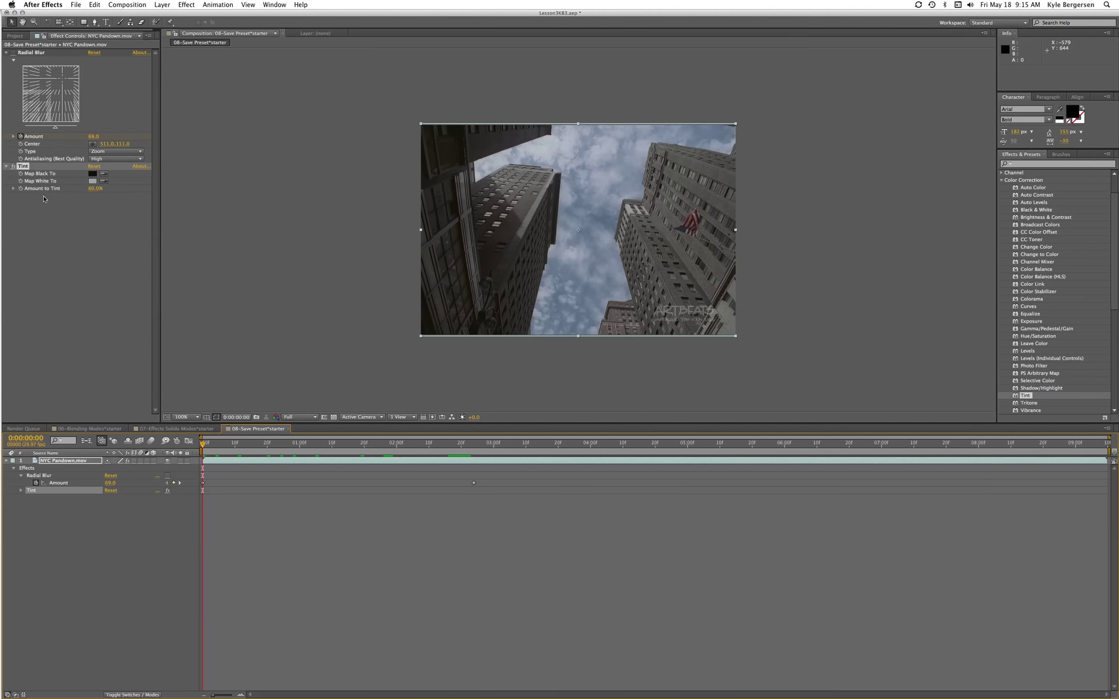
Step: Keyframe Amount to Tint from 60% at the start to 0% at 0:00:02:24, then RAM-preview
left_click(21, 189)
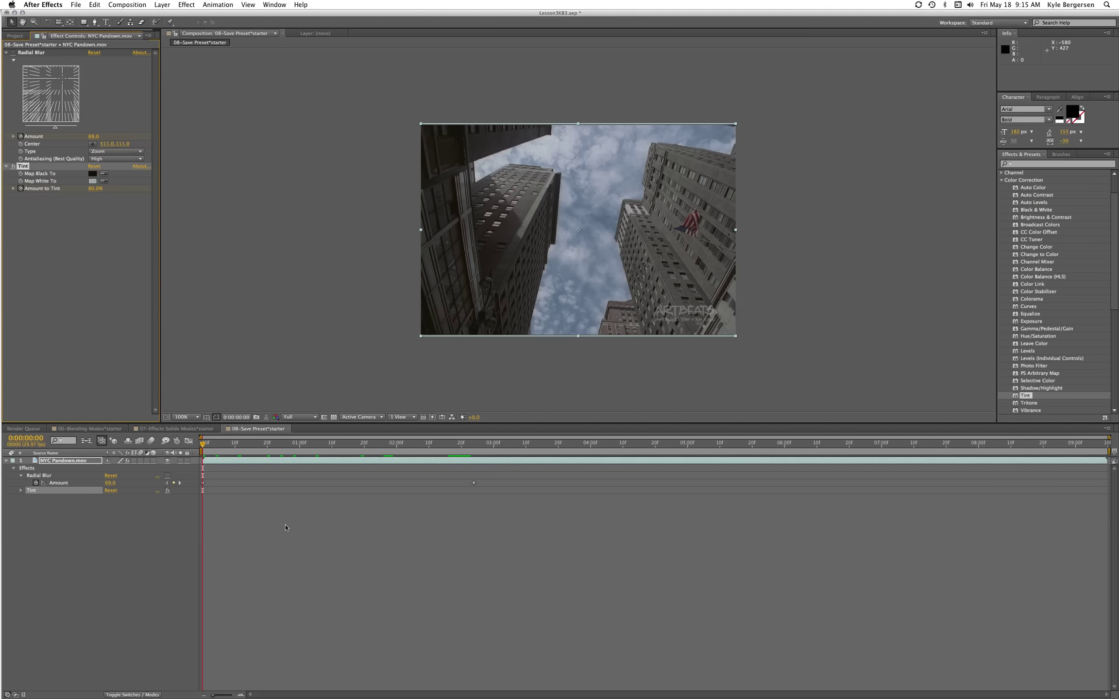
left_click_drag(203, 445, 474, 495)
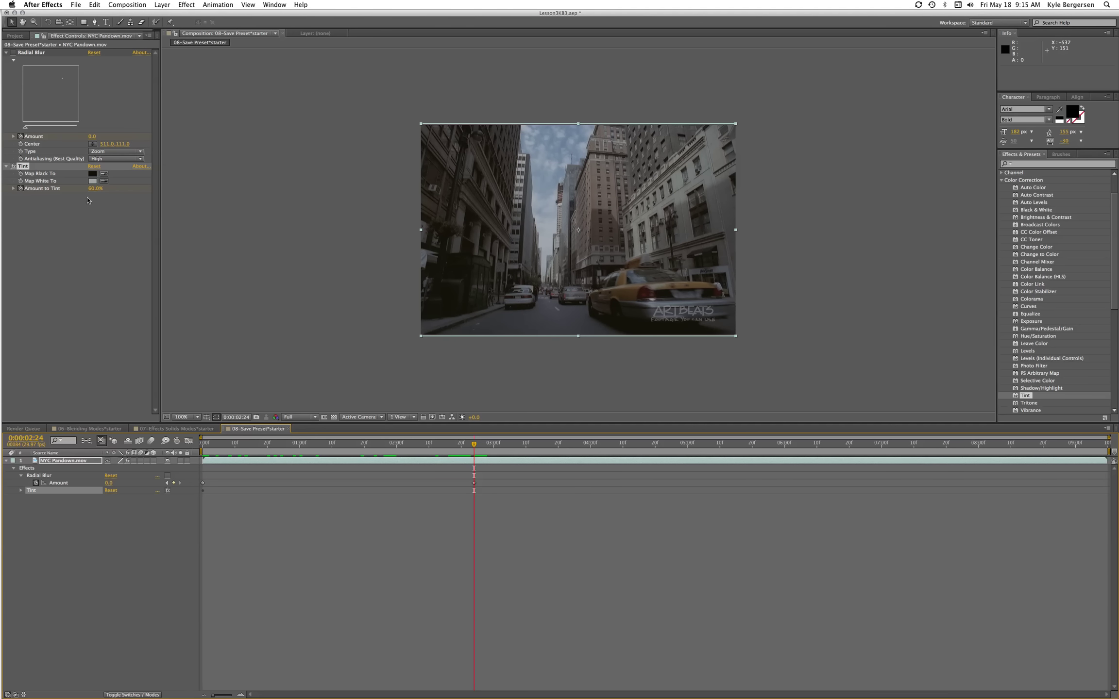
left_click(95, 189)
type("0")
key("Return")
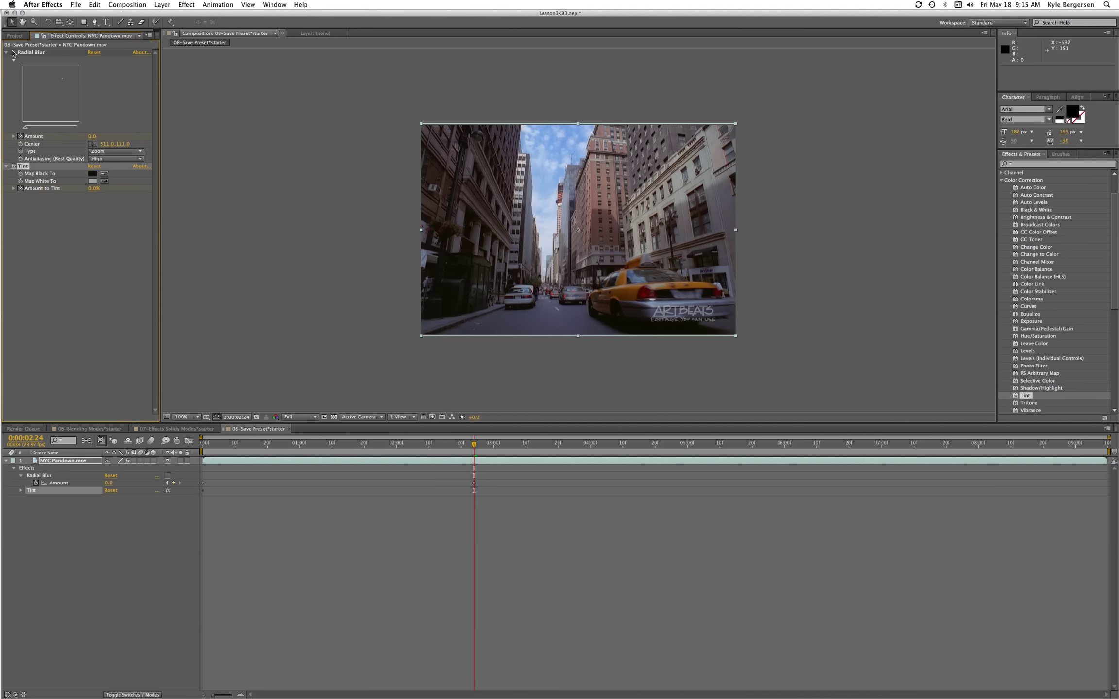
key("KP_0")
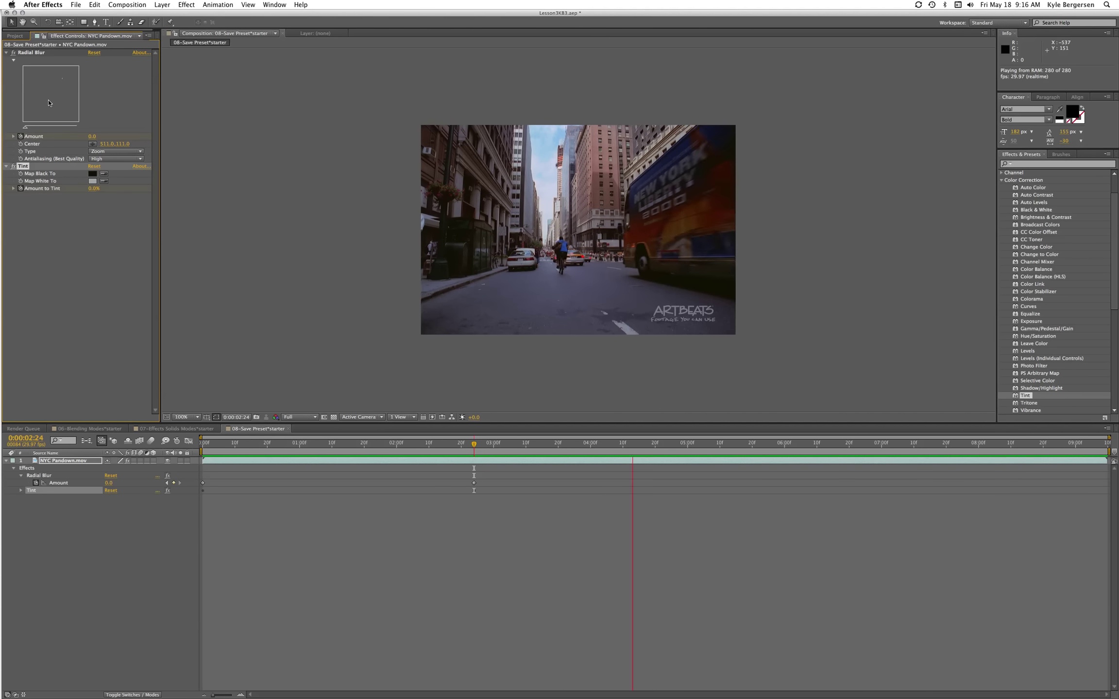
Step: Stop playback and switch the Radial Blur type from Zoom to Spin
key("space")
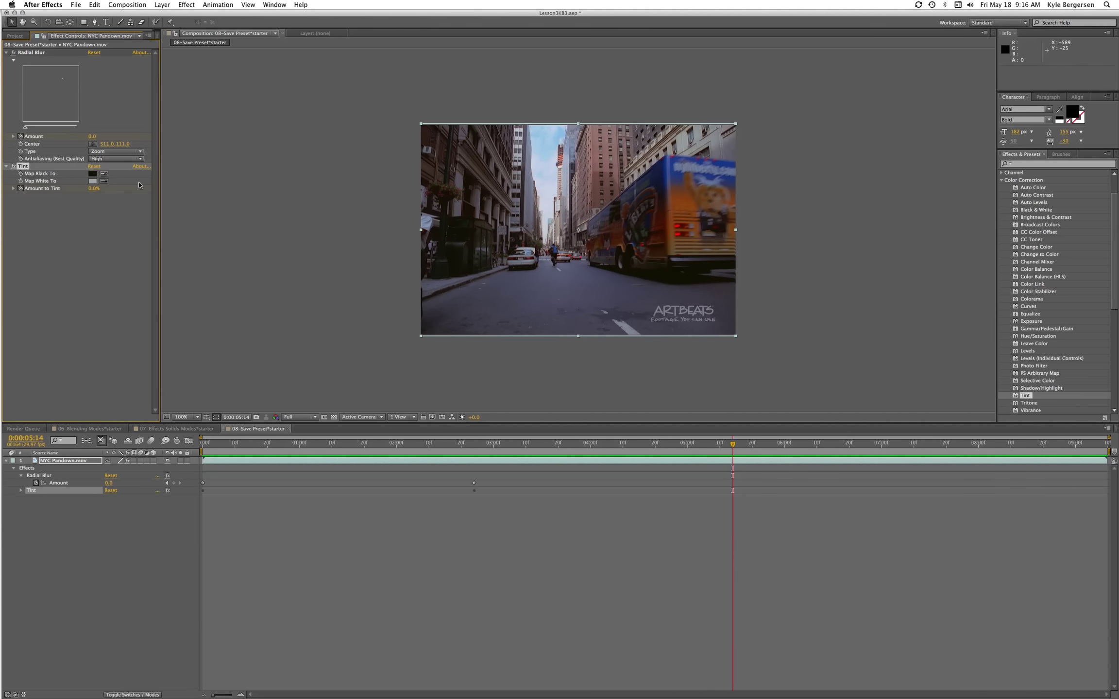
left_click(140, 155)
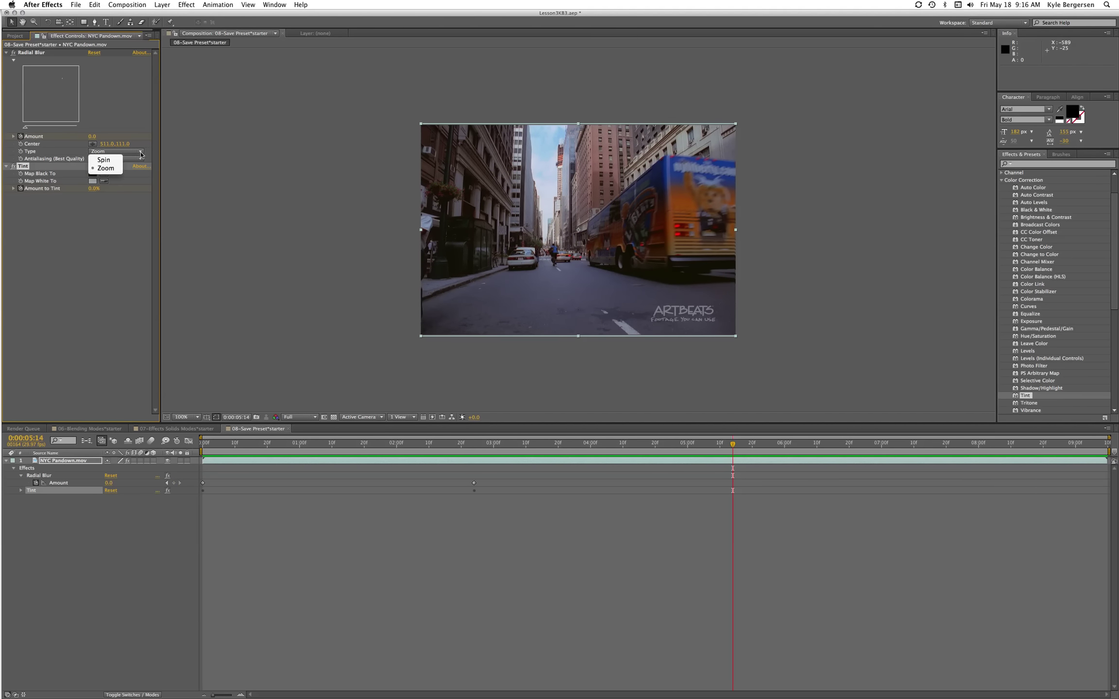
left_click(104, 160)
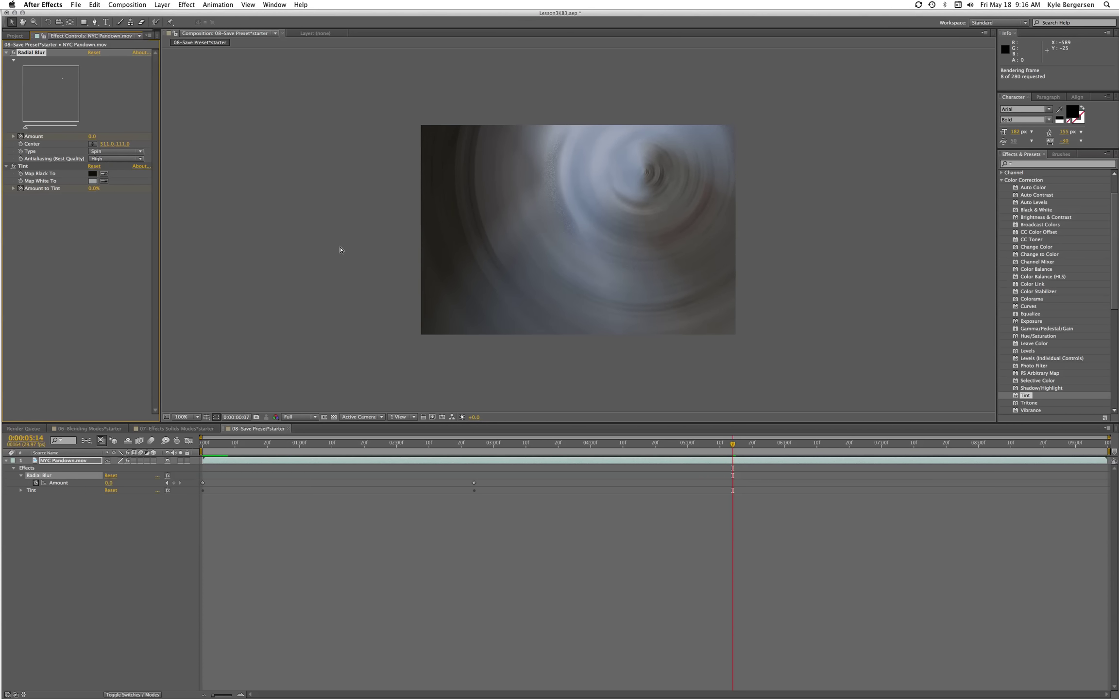
Step: Set the starting Radial Blur Amount keyframe to 19 at frame 0 and preview the spin blur
left_click(502, 456)
left_click_drag(481, 455, 159, 446)
left_click(89, 137)
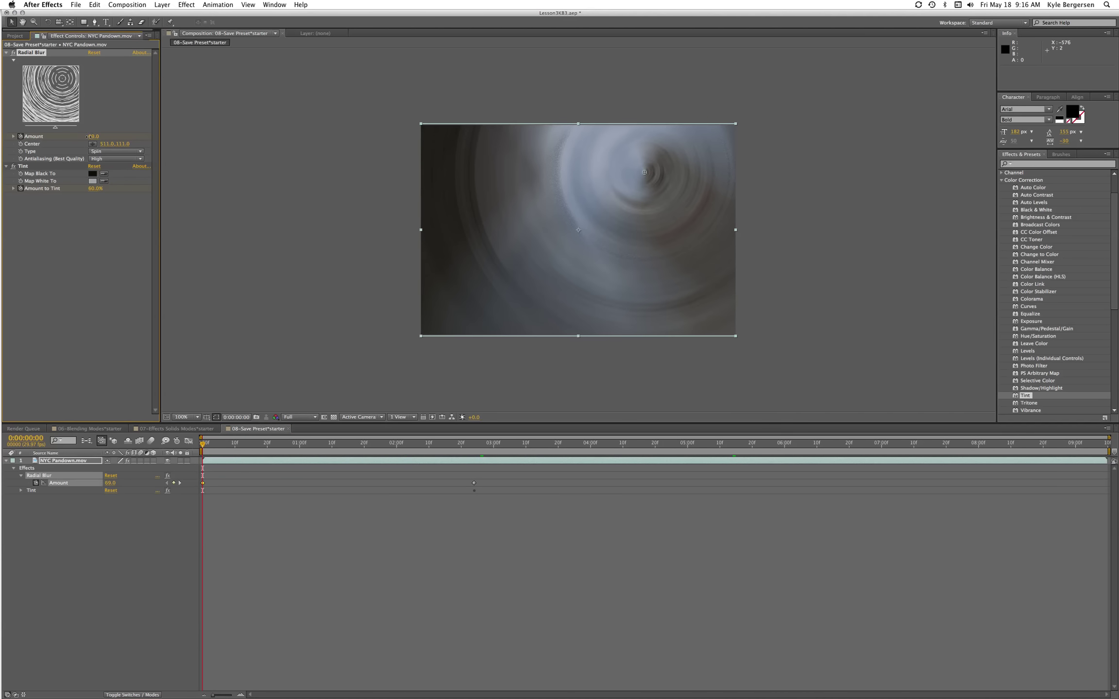
left_click_drag(63, 134, 69, 136)
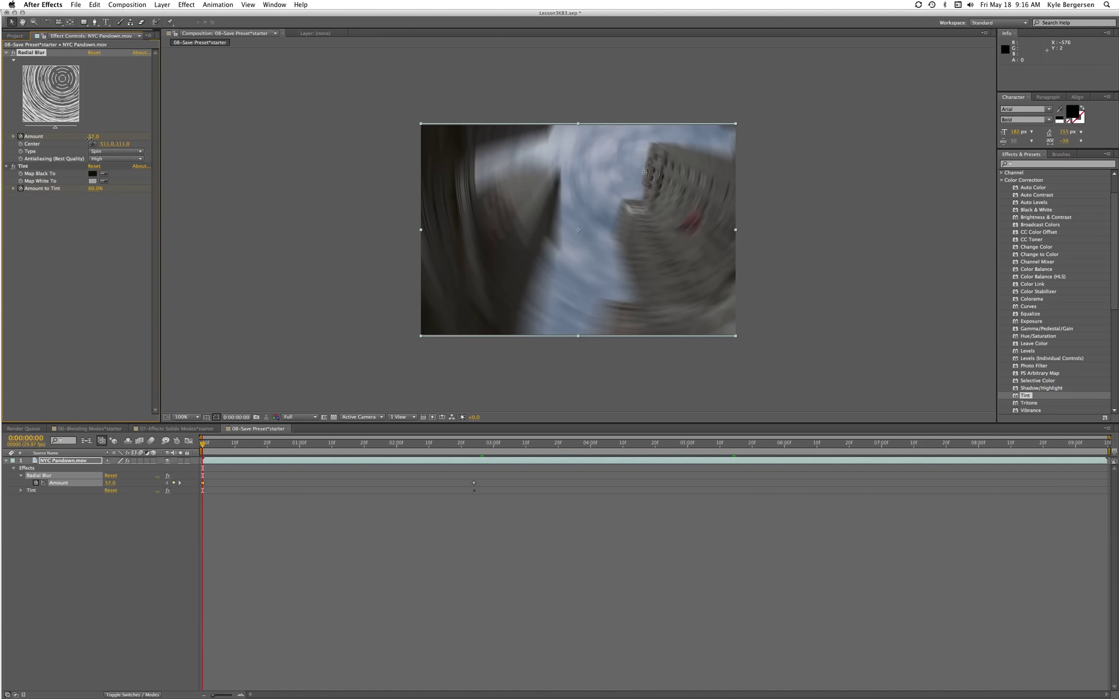
left_click_drag(88, 138, 87, 139)
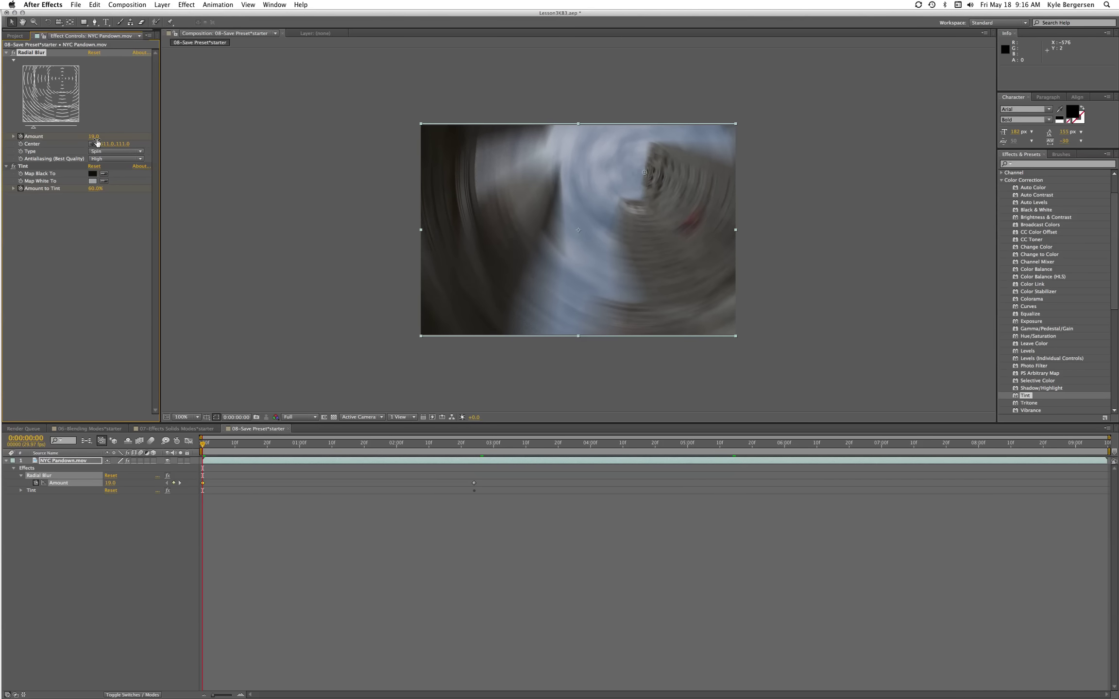
key("KP_0")
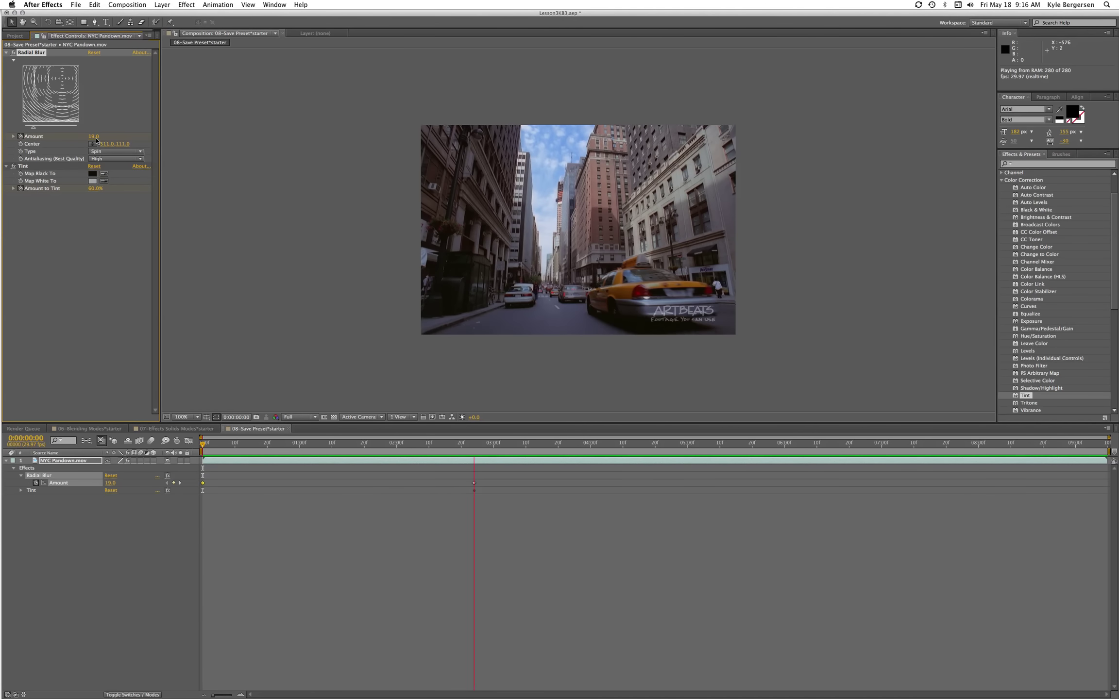
Step: Drag the work-area end to 0:00:05:00 from the first frame, then deselect the layer
key("space")
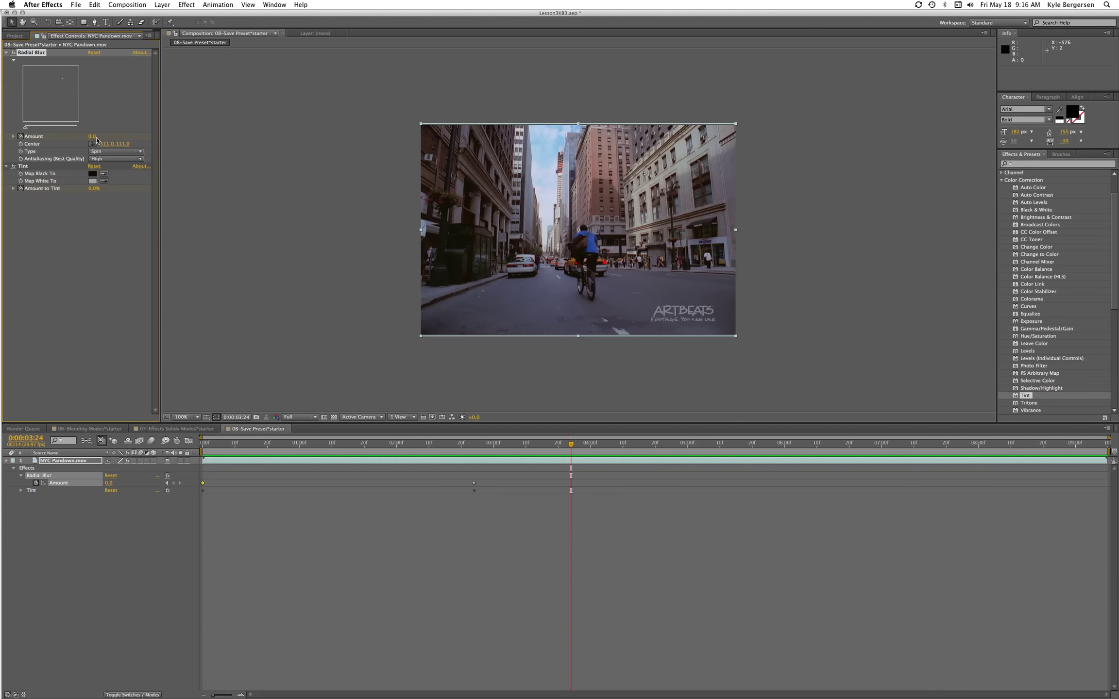
key("Home")
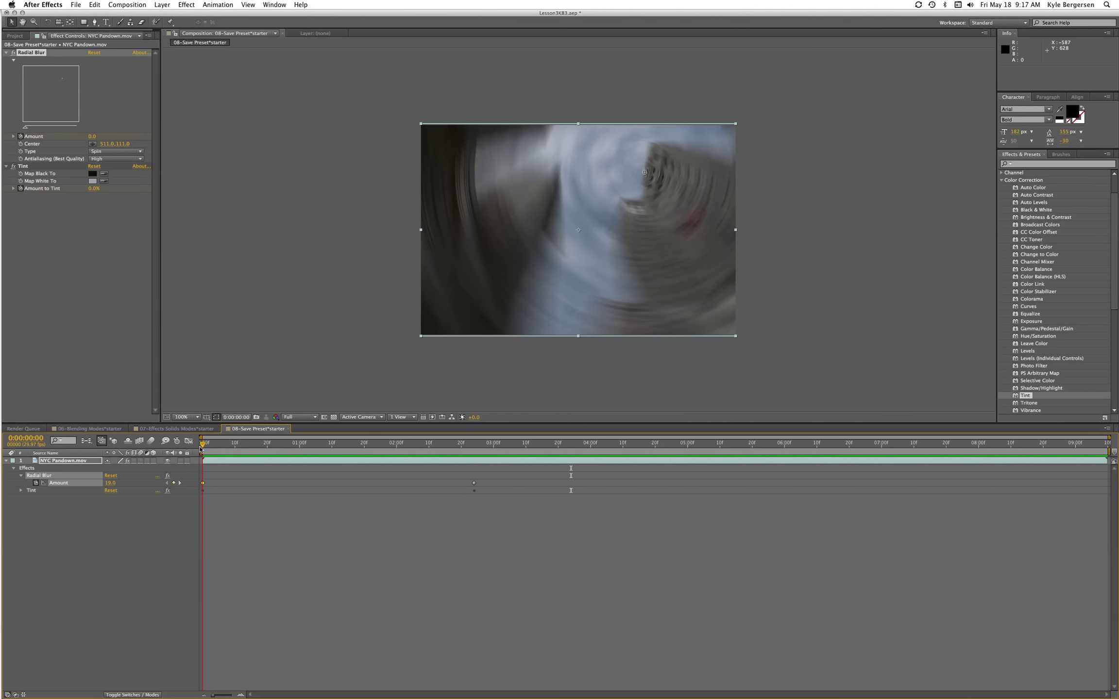
left_click(94, 136)
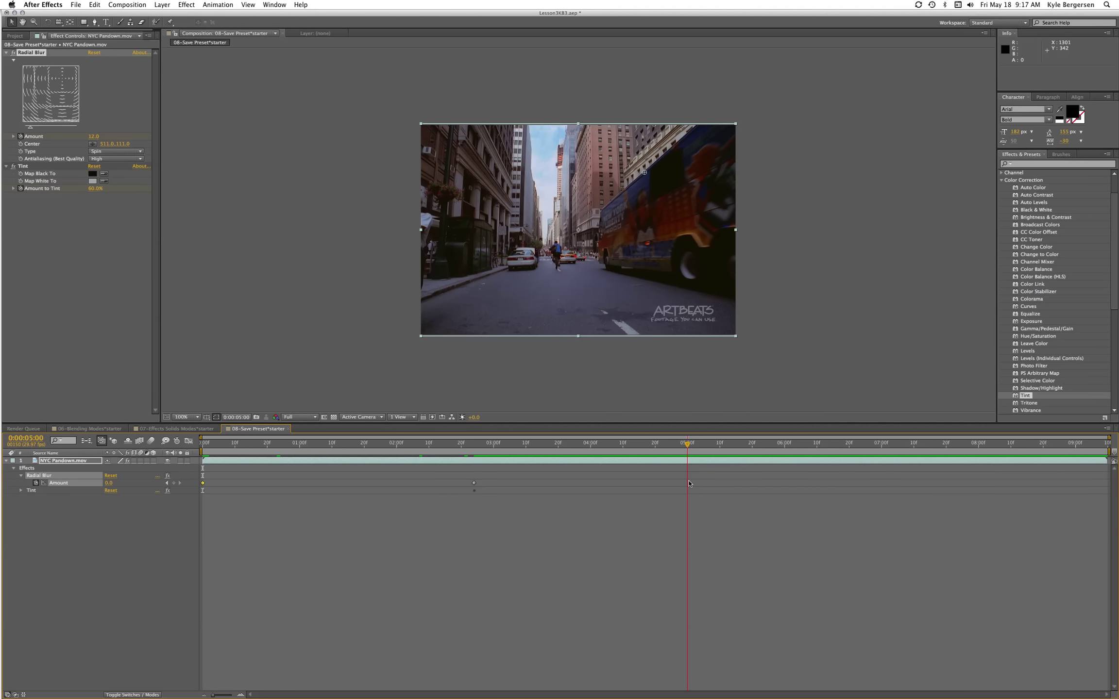
left_click_drag(1109, 452, 688, 494)
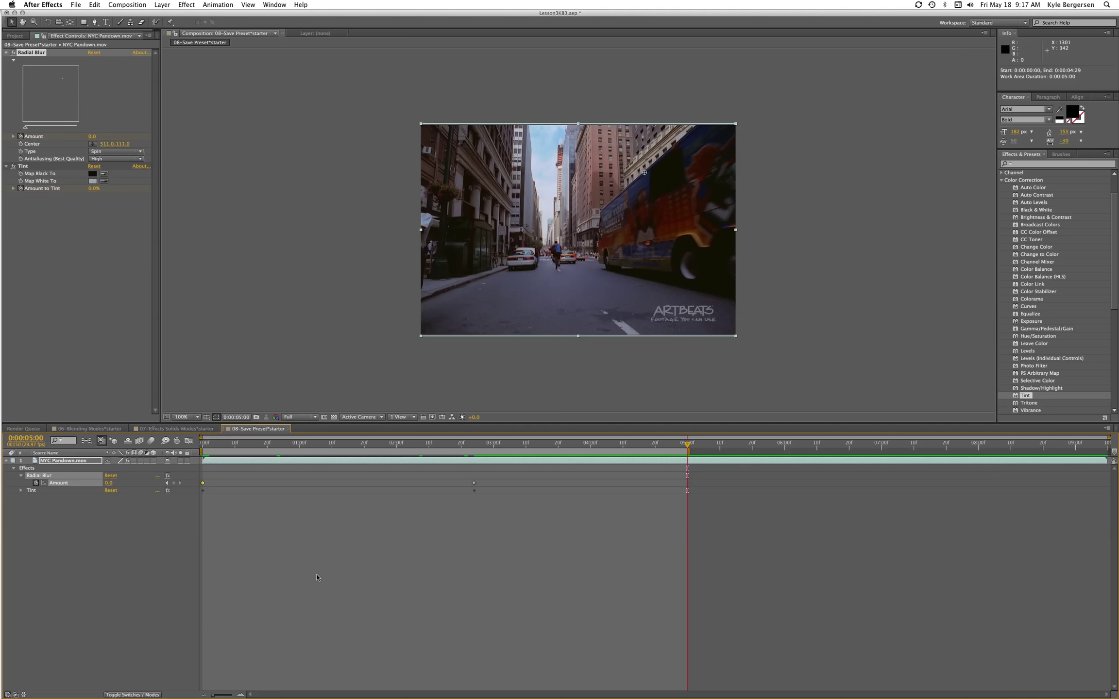
left_click(144, 526)
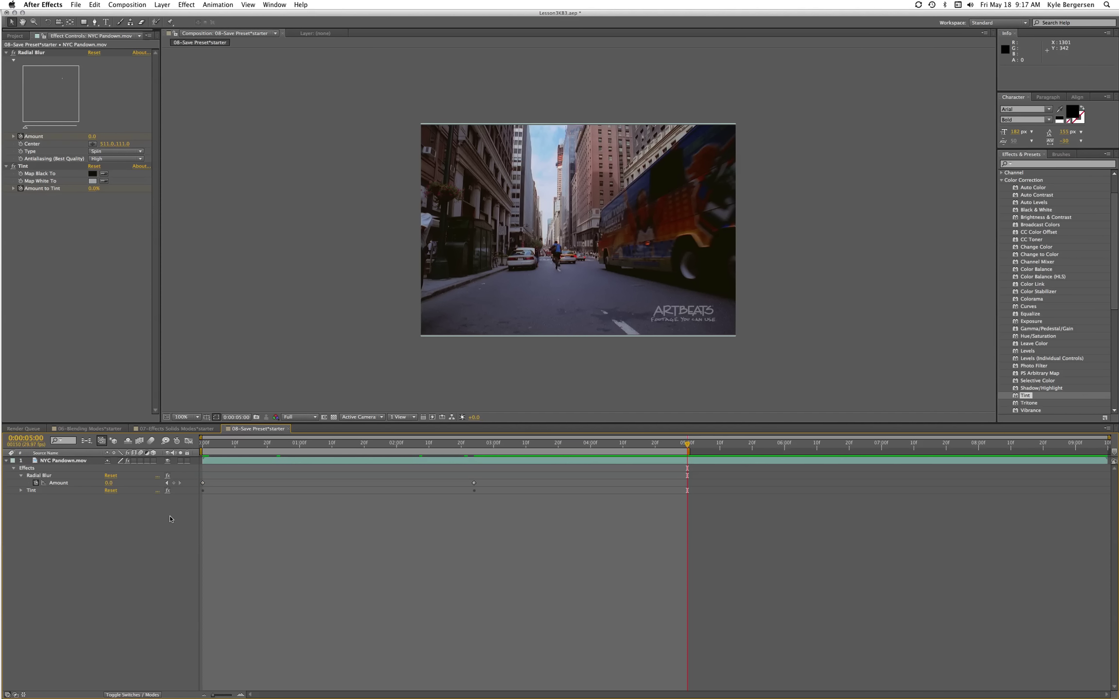